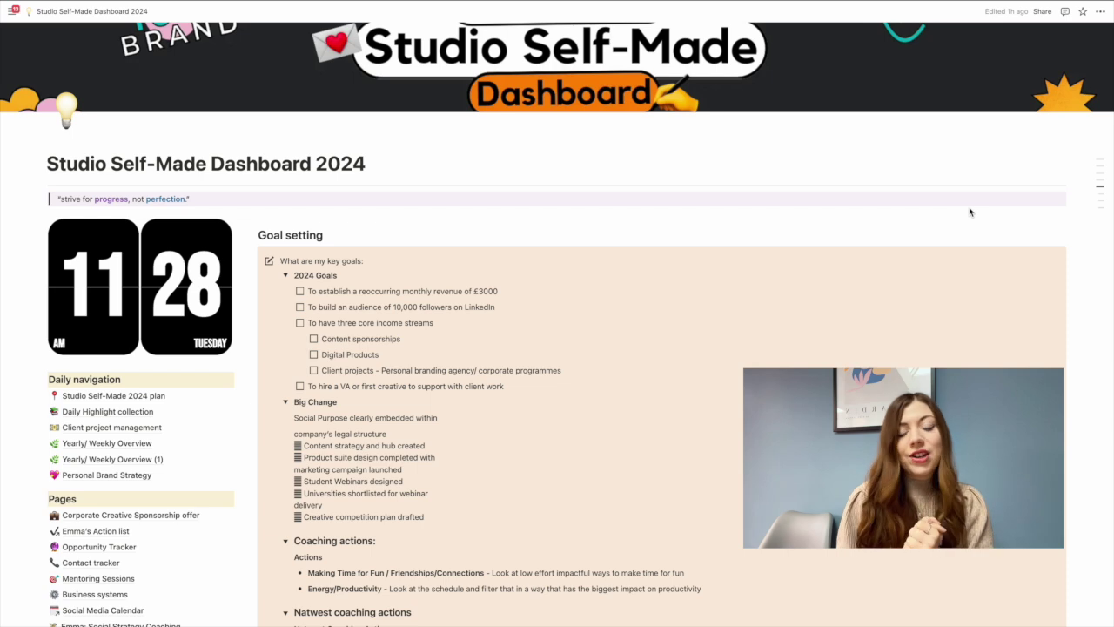
- Look over the goals on the 2024 dashboard, view the Daily Highlight collection page and return to the dashboard
{"action": "scroll", "coordinate": [971, 212], "scroll_direction": "down", "scroll_amount": 3}
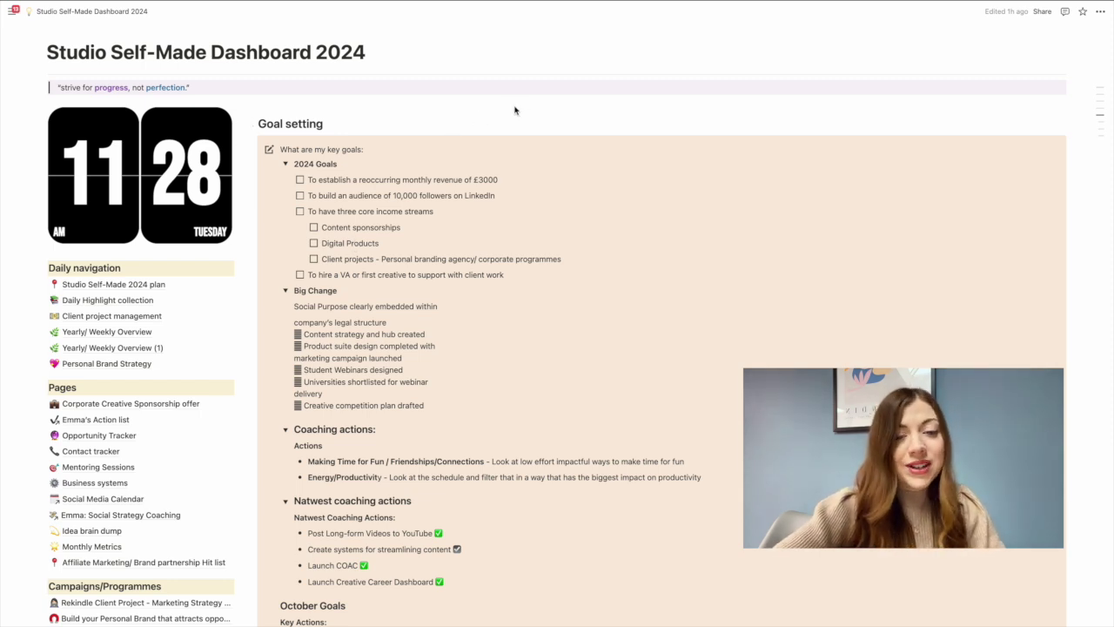
{"action": "scroll", "coordinate": [515, 111], "scroll_direction": "up", "scroll_amount": 1}
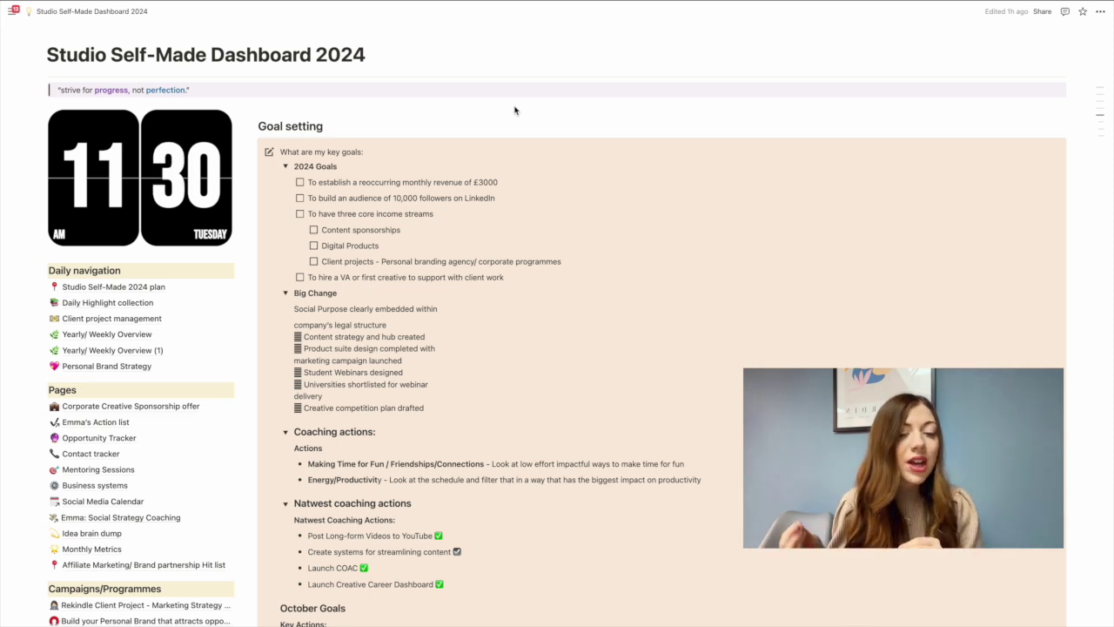
{"action": "scroll", "coordinate": [514, 111], "scroll_direction": "down", "scroll_amount": 3}
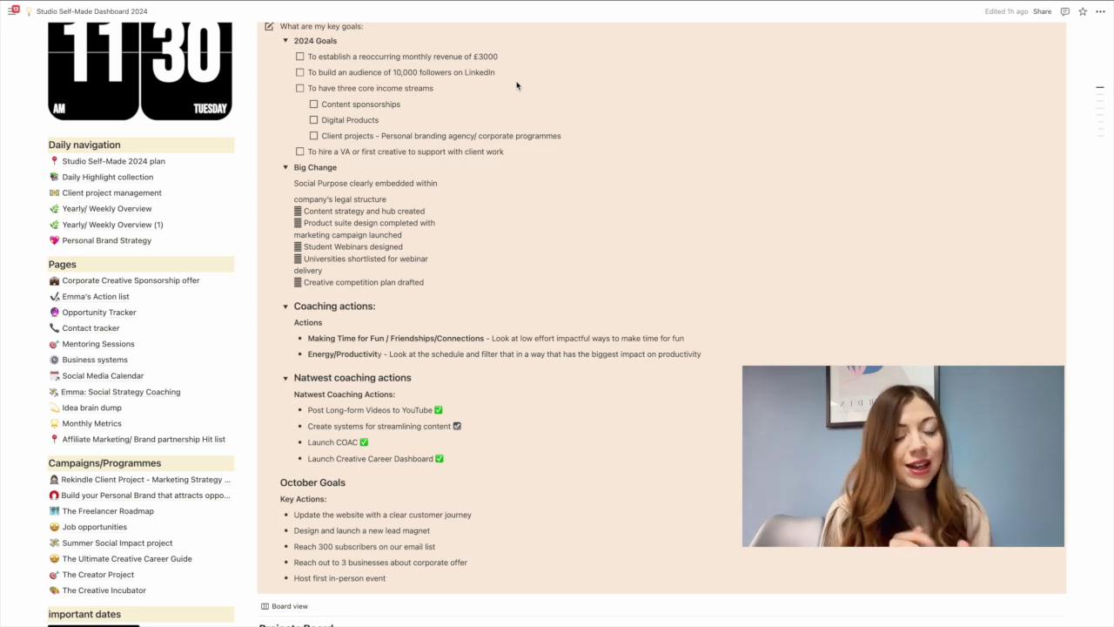
{"action": "left_click", "coordinate": [149, 178]}
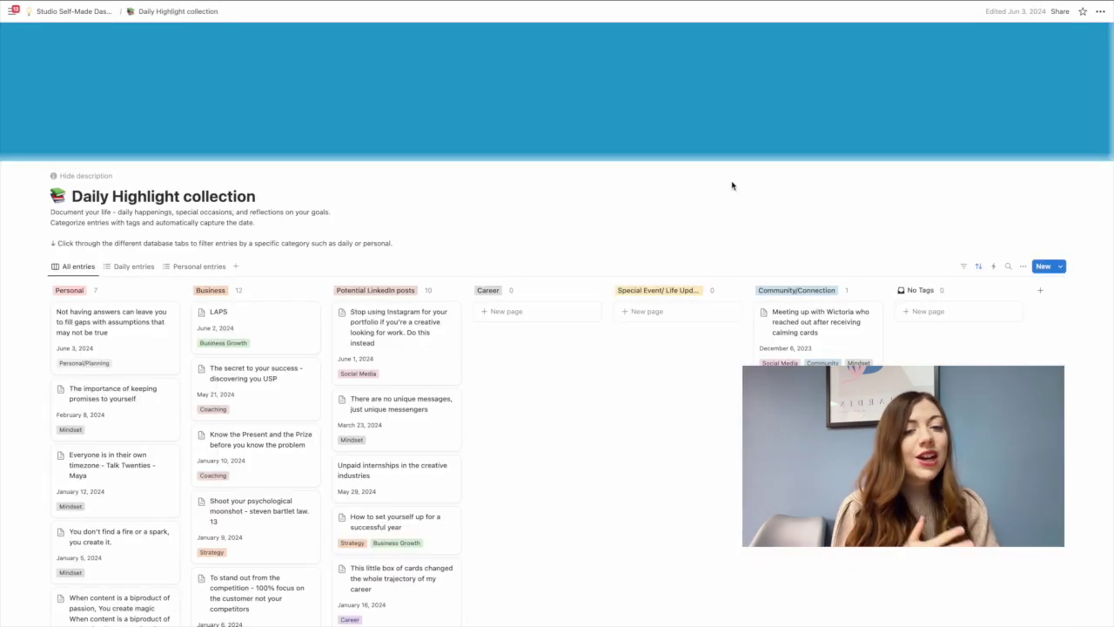
{"action": "scroll", "coordinate": [479, 486], "scroll_direction": "down", "scroll_amount": 1}
{"action": "scroll", "coordinate": [480, 485], "scroll_direction": "up", "scroll_amount": 1}
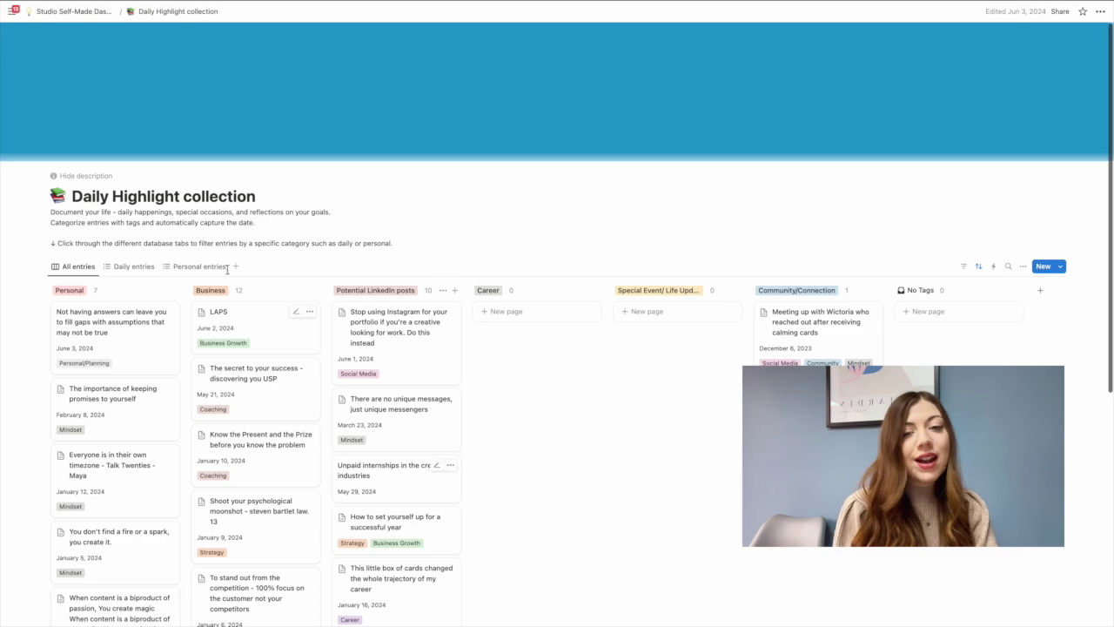
{"action": "left_click", "coordinate": [68, 12]}
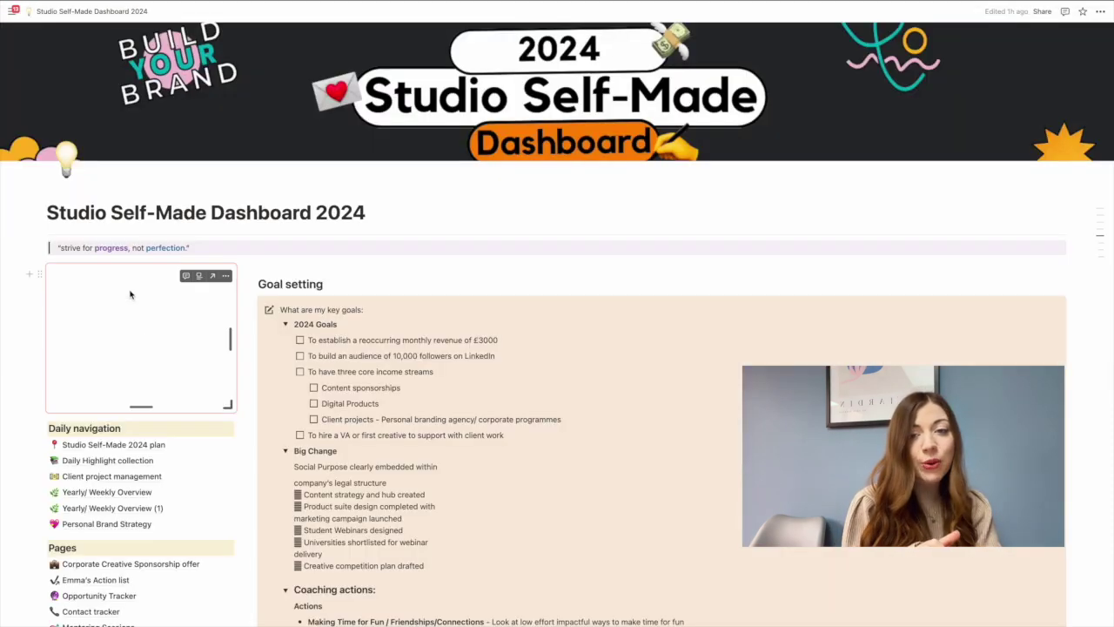
- View the Client project management table from the 2024 dashboard's Daily navigation and return to the dashboard
{"action": "scroll", "coordinate": [152, 483], "scroll_direction": "down", "scroll_amount": 2}
{"action": "scroll", "coordinate": [152, 481], "scroll_direction": "down", "scroll_amount": 2}
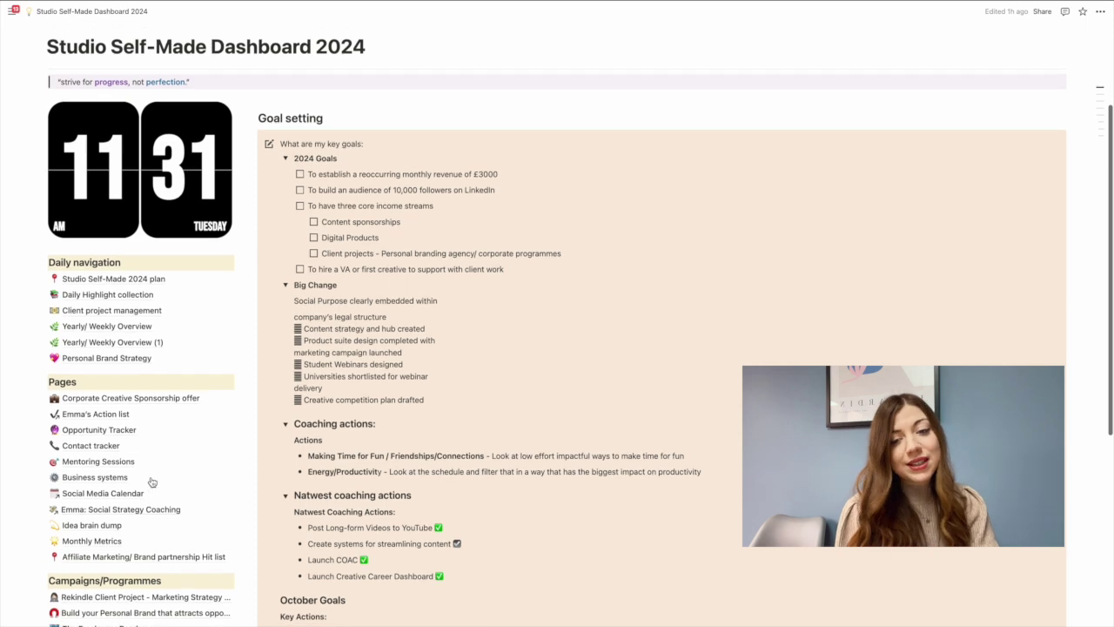
{"action": "mouse_move", "coordinate": [152, 482]}
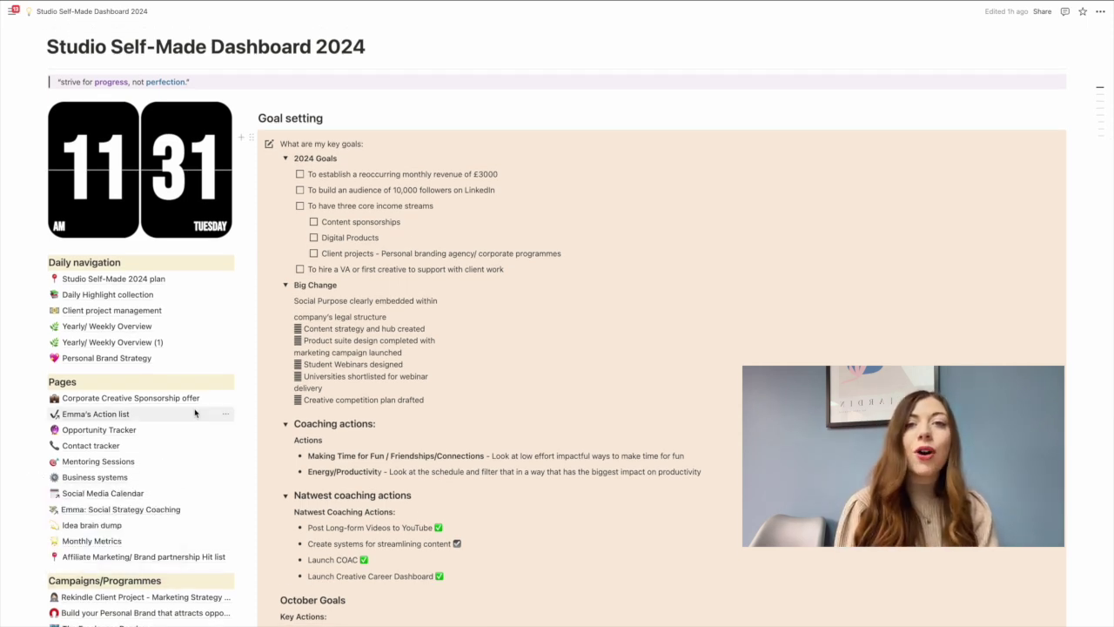
{"action": "left_click", "coordinate": [156, 311]}
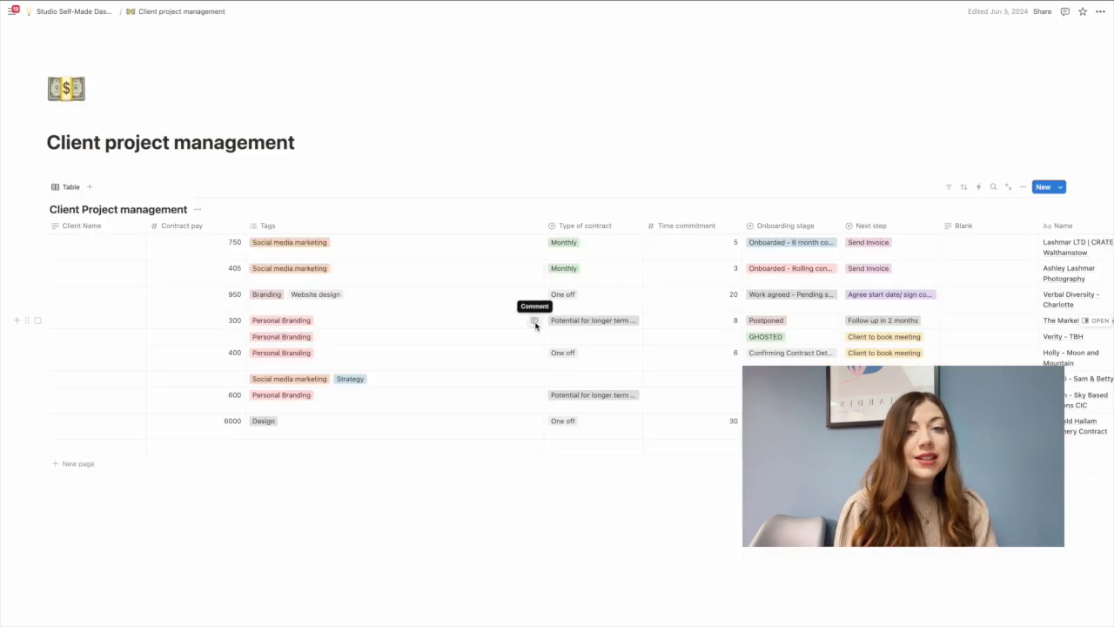
{"action": "left_click", "coordinate": [76, 11]}
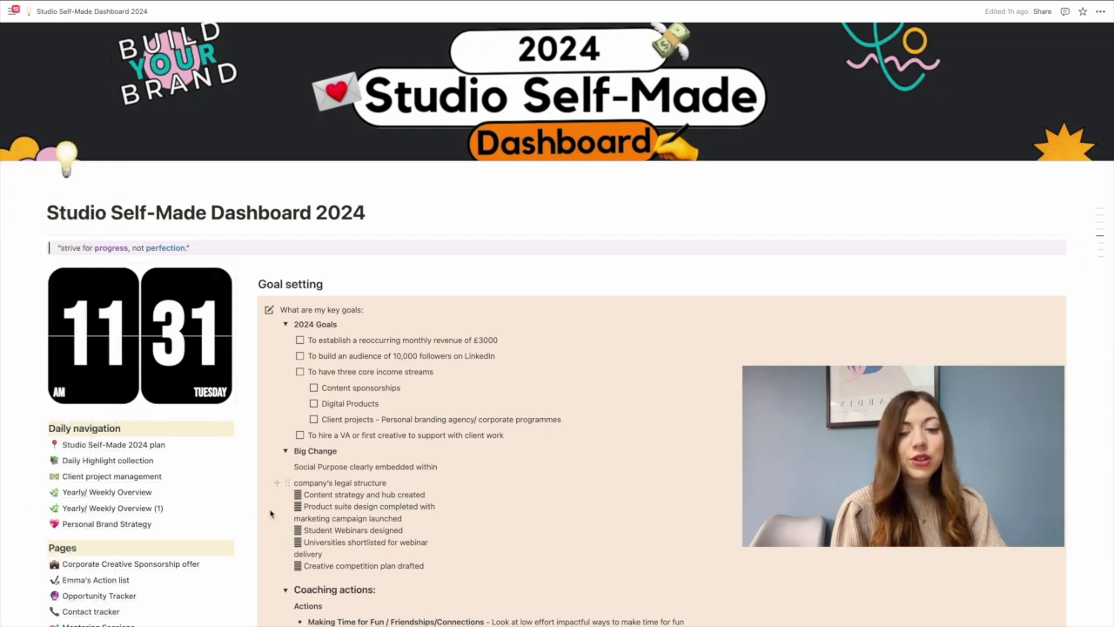
- Examine the Daily navigation and Pages links on the 2024 dashboard, previewing the Yearly/ Weekly Overview page
{"action": "scroll", "coordinate": [241, 495], "scroll_direction": "down", "scroll_amount": 2}
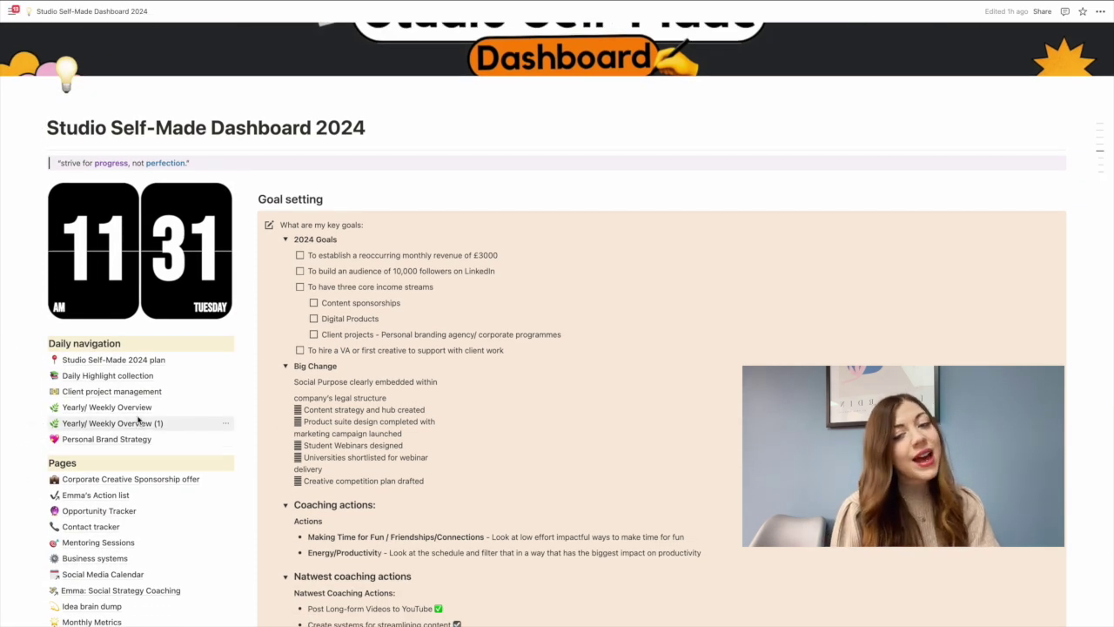
{"action": "mouse_move", "coordinate": [138, 414]}
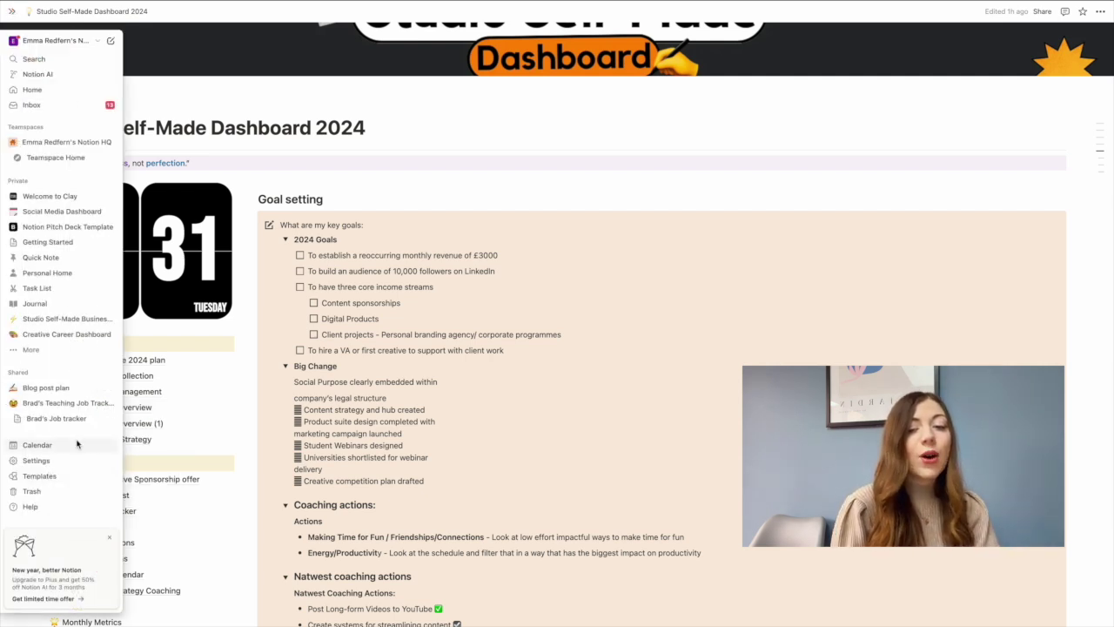
{"action": "mouse_move", "coordinate": [213, 414]}
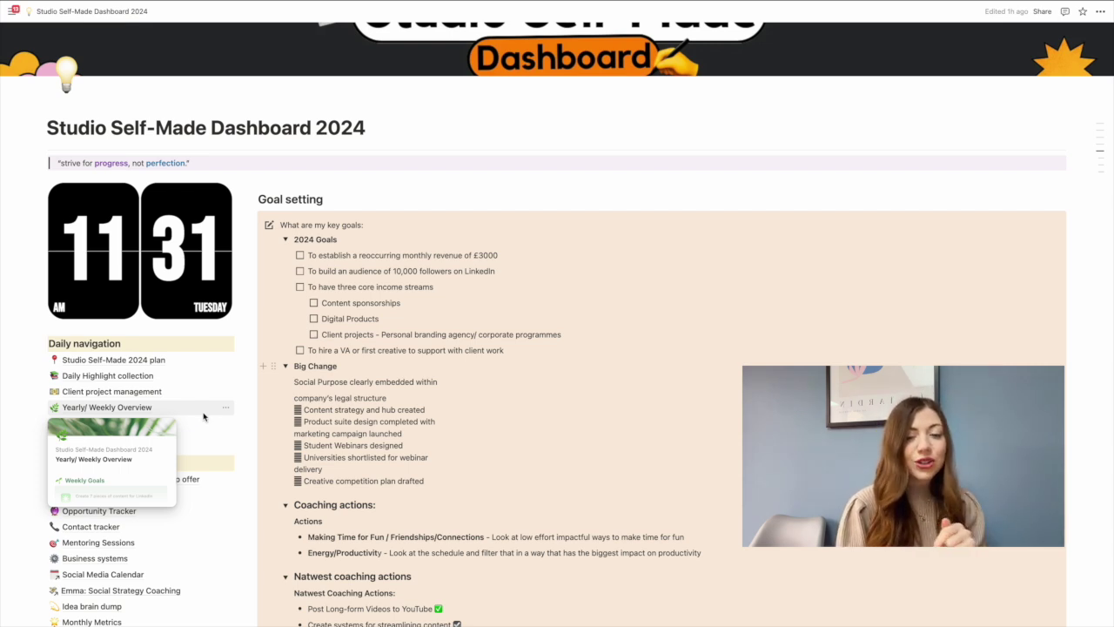
{"action": "mouse_move", "coordinate": [160, 487]}
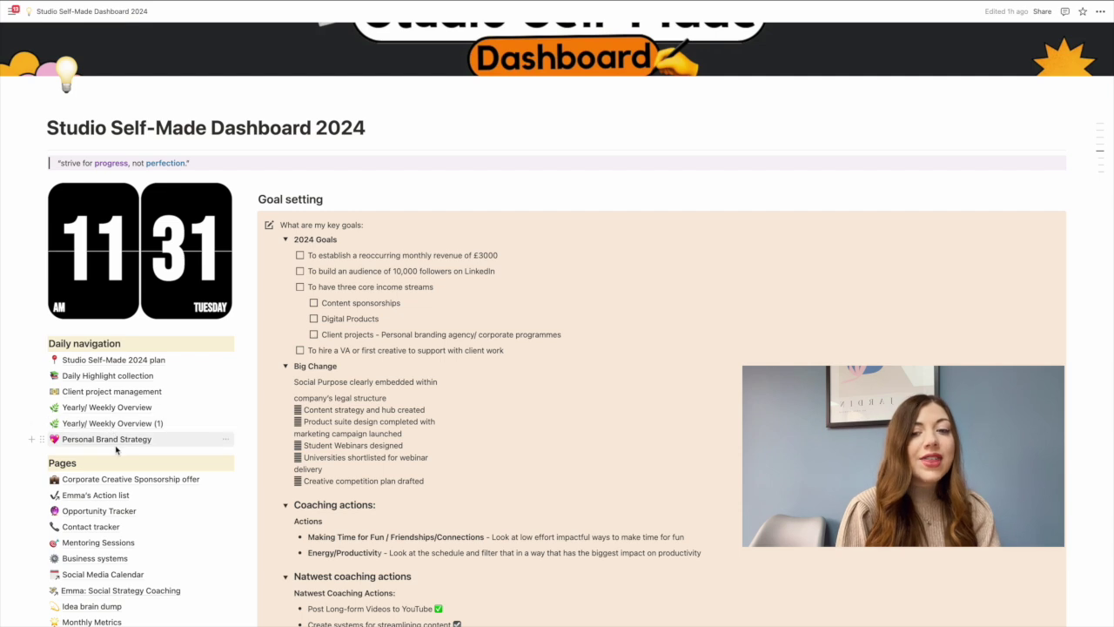
{"action": "mouse_move", "coordinate": [119, 448]}
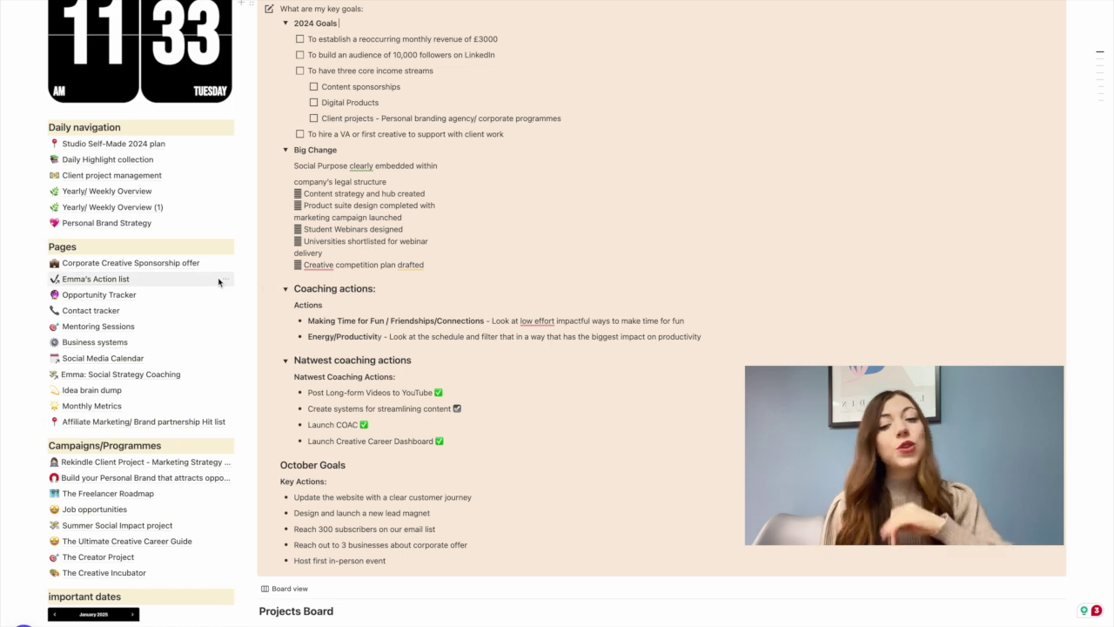
{"action": "mouse_move", "coordinate": [219, 281]}
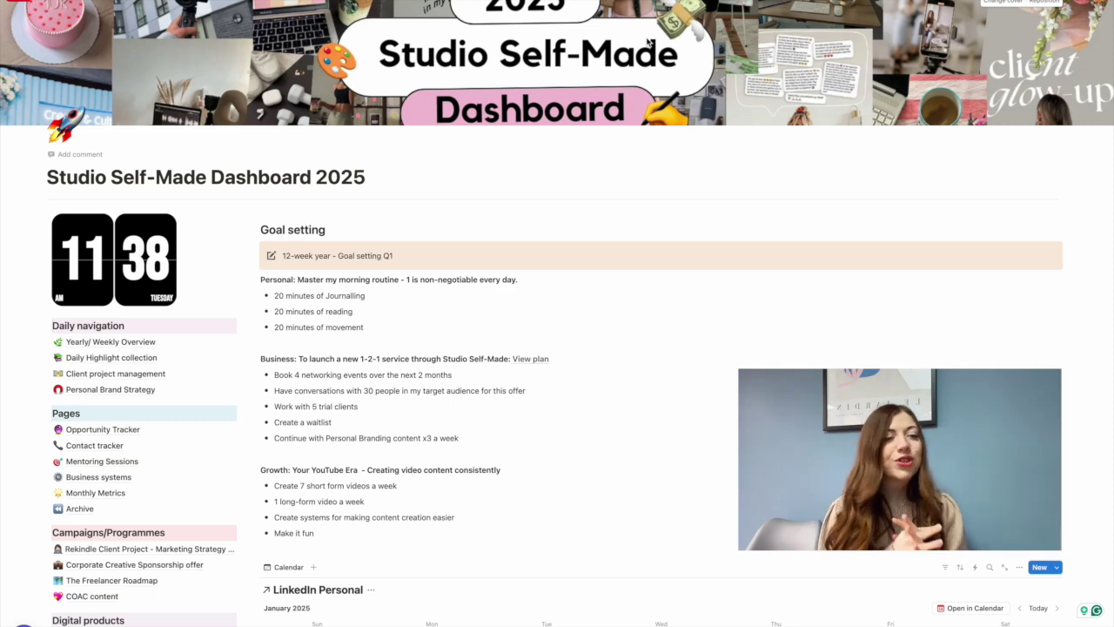
- Review the 12-week Q1 goals for Personal, Business and Growth on the 2025 dashboard
{"action": "scroll", "coordinate": [649, 408], "scroll_direction": "down", "scroll_amount": 3}
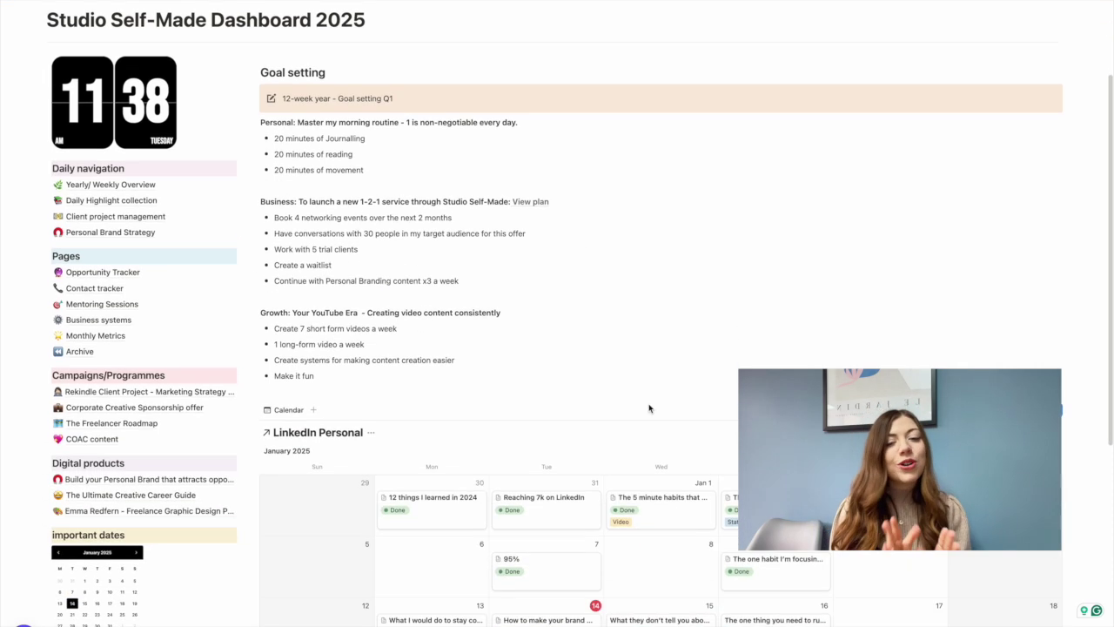
{"action": "scroll", "coordinate": [649, 408], "scroll_direction": "down", "scroll_amount": 1}
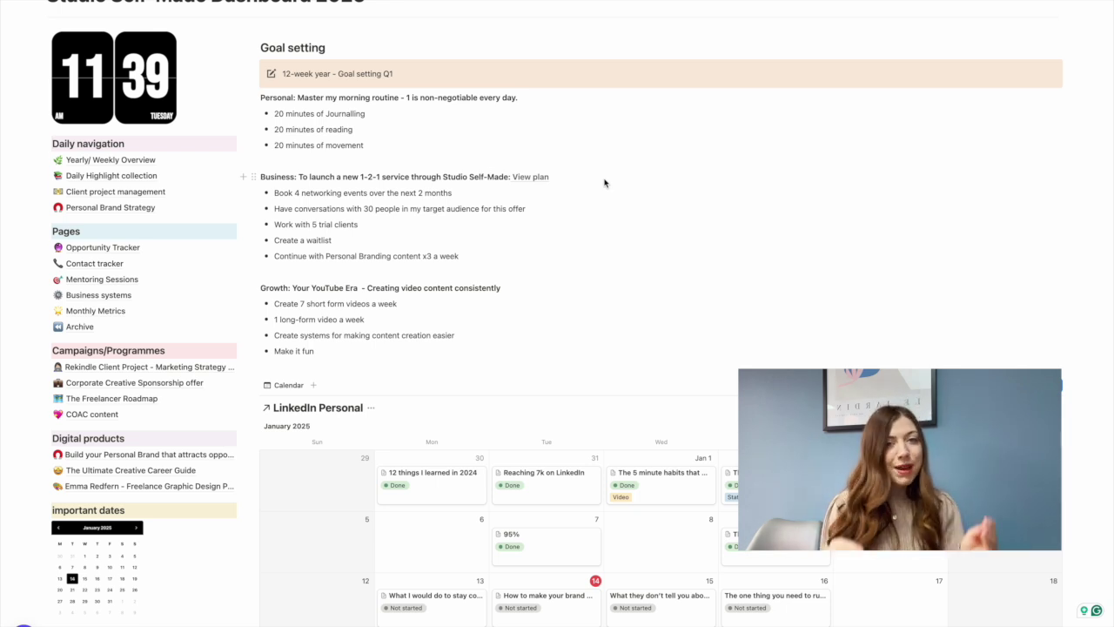
{"action": "scroll", "coordinate": [713, 296], "scroll_direction": "down", "scroll_amount": 1}
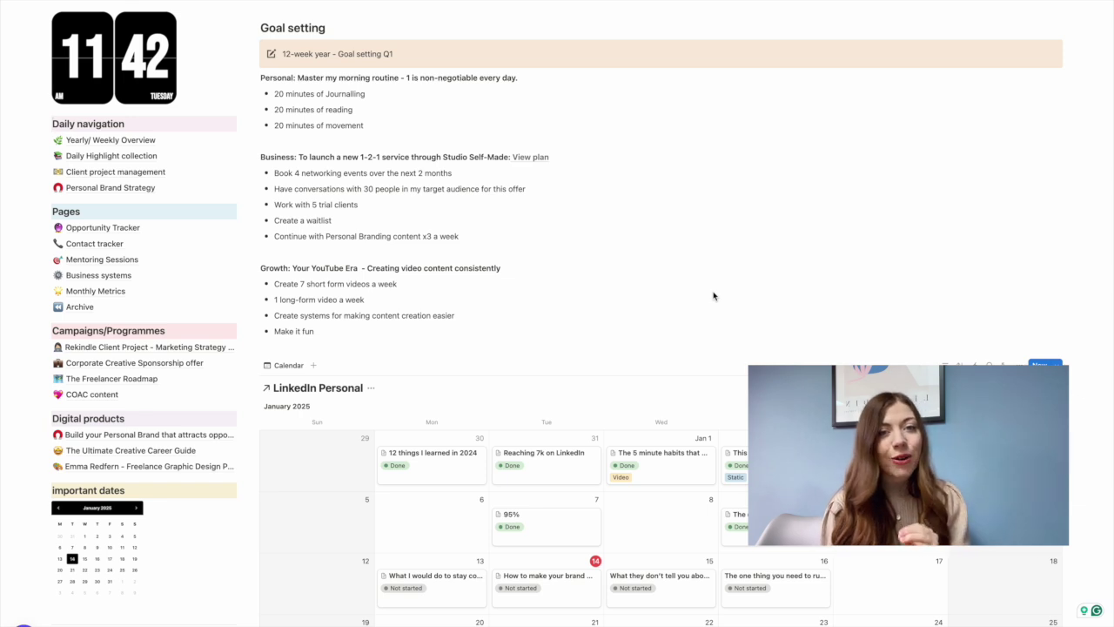
{"action": "scroll", "coordinate": [713, 296], "scroll_direction": "up", "scroll_amount": 1}
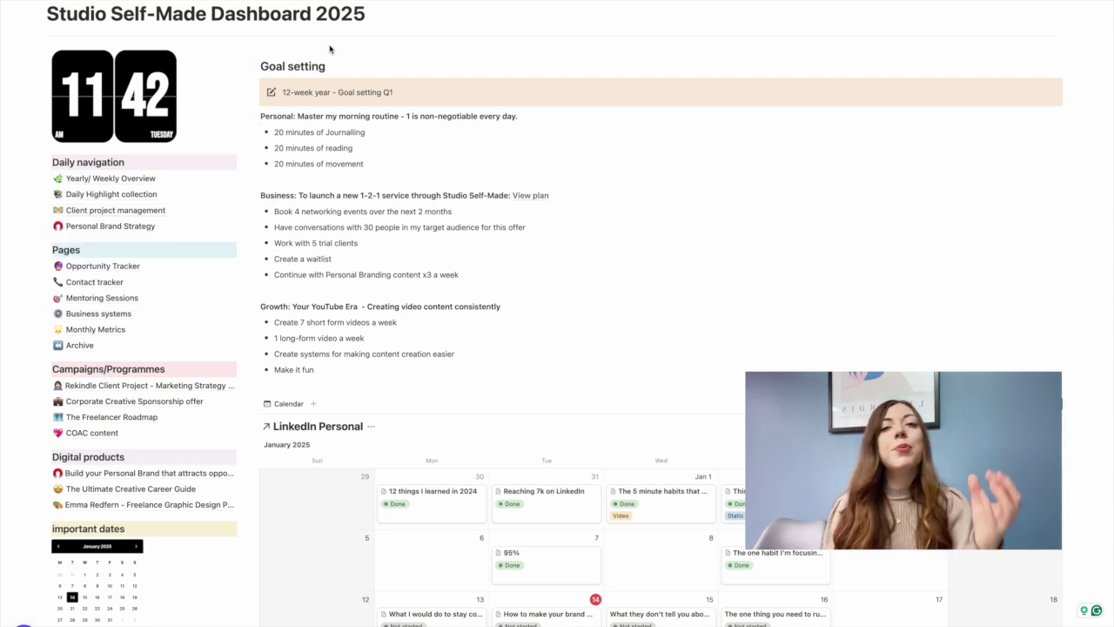
- Open the Yearly/ Weekly Overview page from the 2025 dashboard and view its Weekly Plan - [DATES] page
{"action": "left_click", "coordinate": [131, 182]}
{"action": "scroll", "coordinate": [574, 261], "scroll_direction": "down", "scroll_amount": 2}
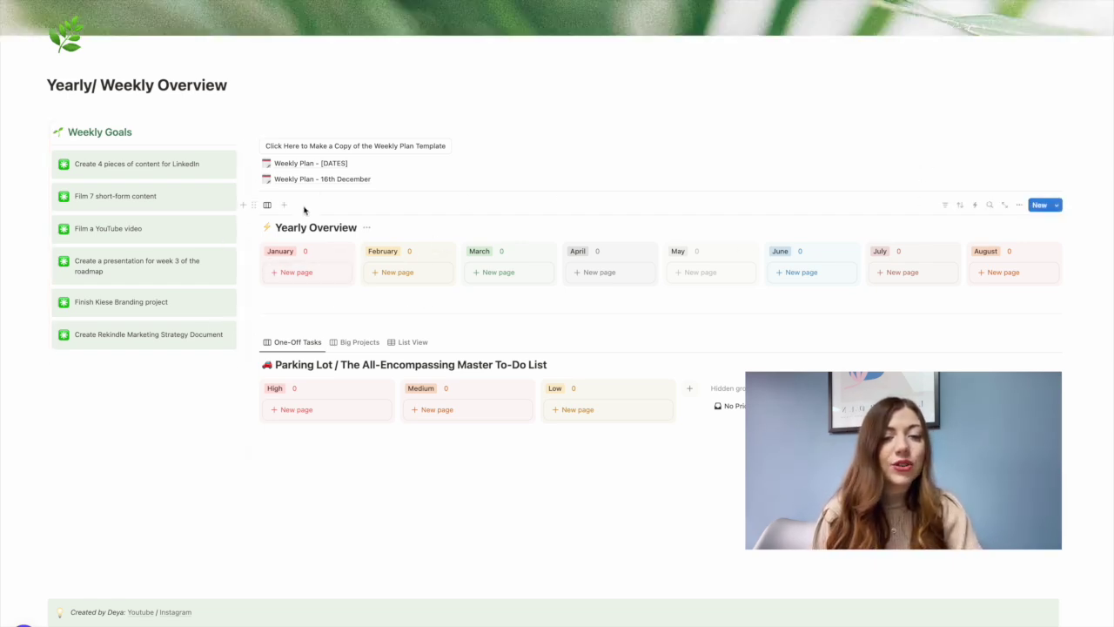
{"action": "left_click", "coordinate": [301, 164]}
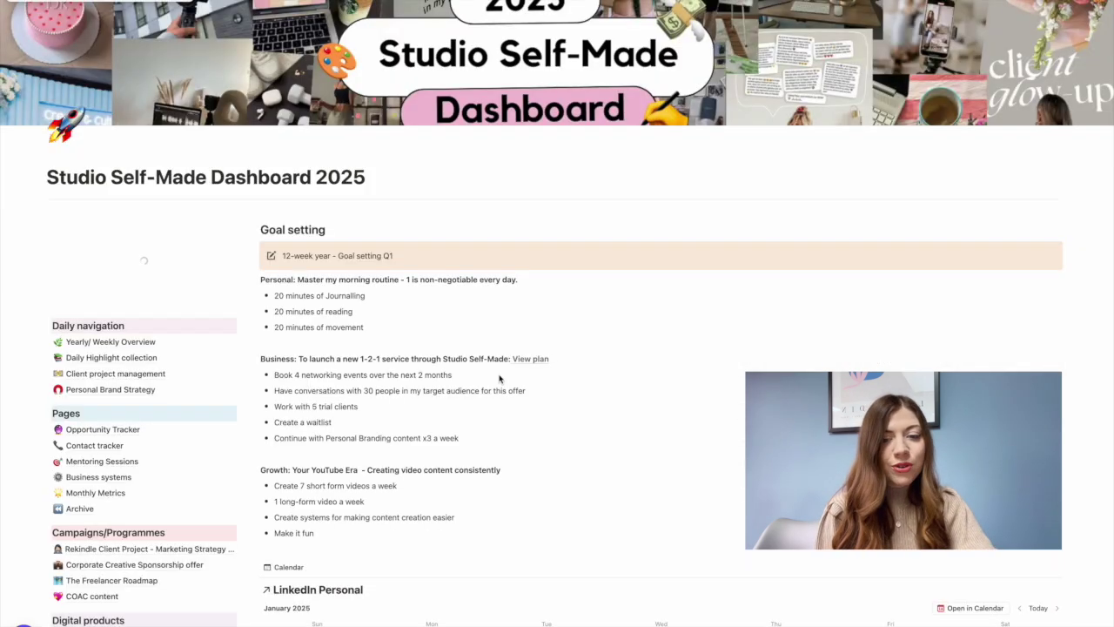
- View the Client project management table from the 2025 dashboard's Daily navigation and go back to the dashboard
{"action": "mouse_move", "coordinate": [18, 330]}
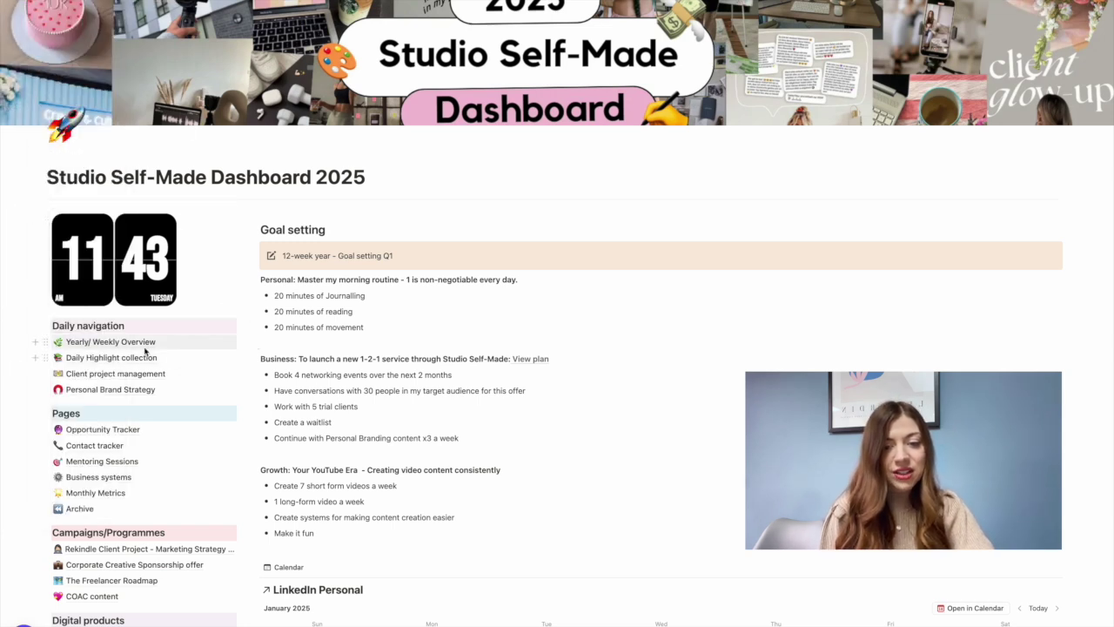
{"action": "mouse_move", "coordinate": [189, 365]}
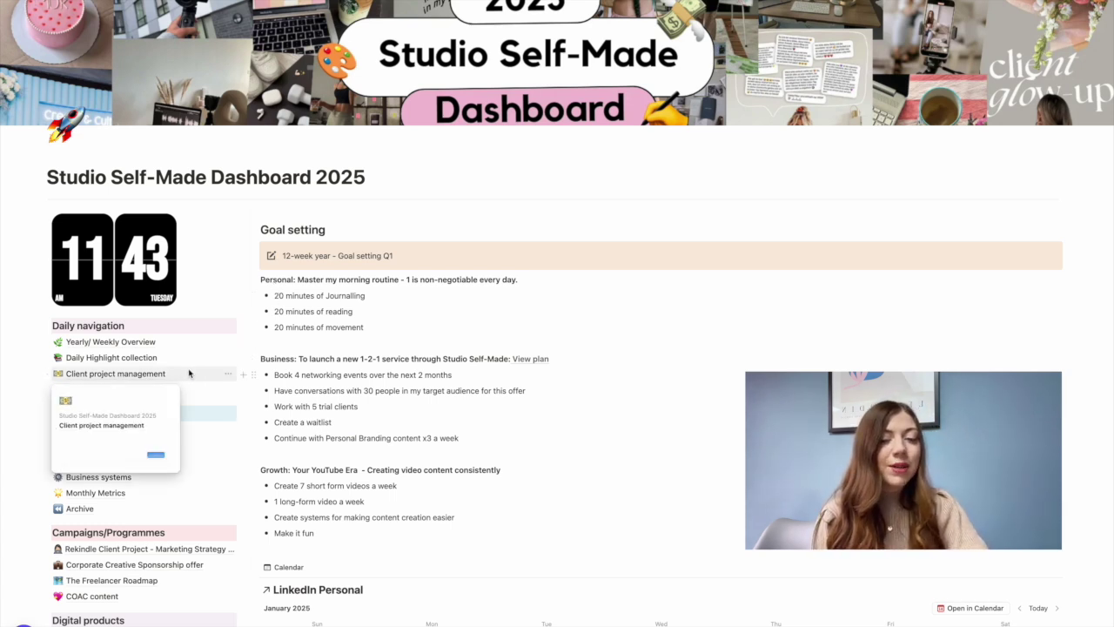
{"action": "left_click", "coordinate": [190, 374]}
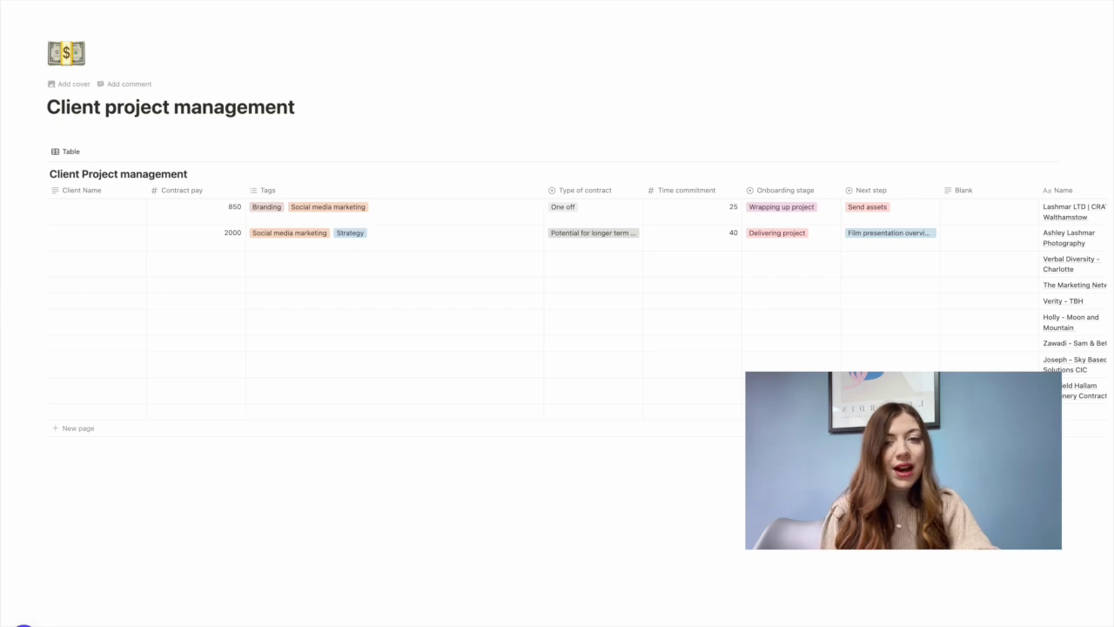
{"action": "mouse_move", "coordinate": [2, 96]}
{"action": "mouse_move", "coordinate": [2, 517]}
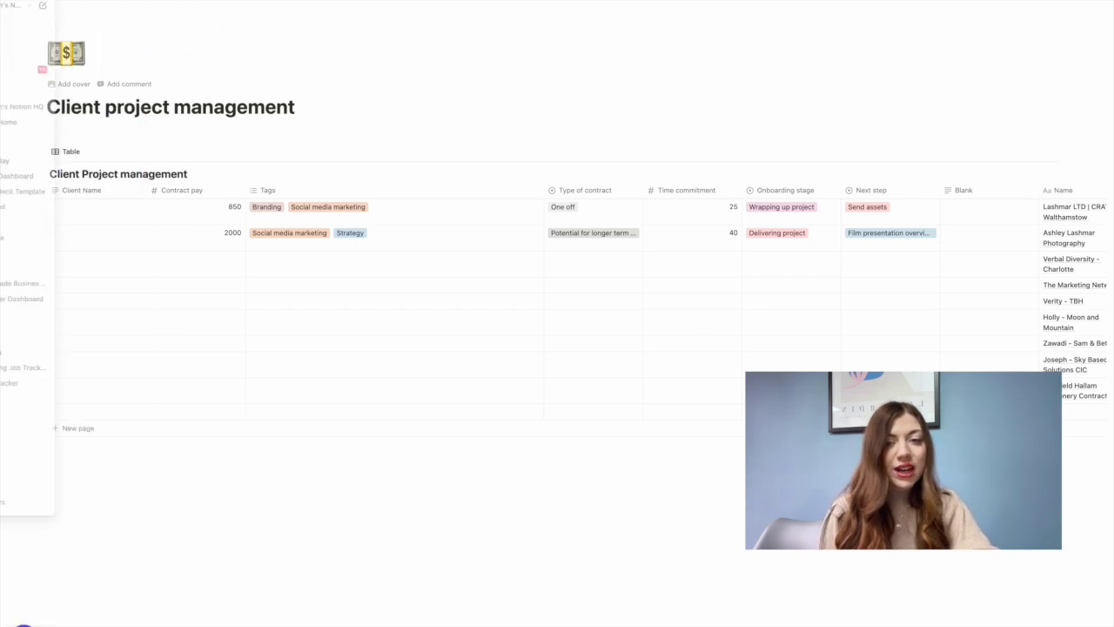
{"action": "key", "text": "super+bracketleft"}
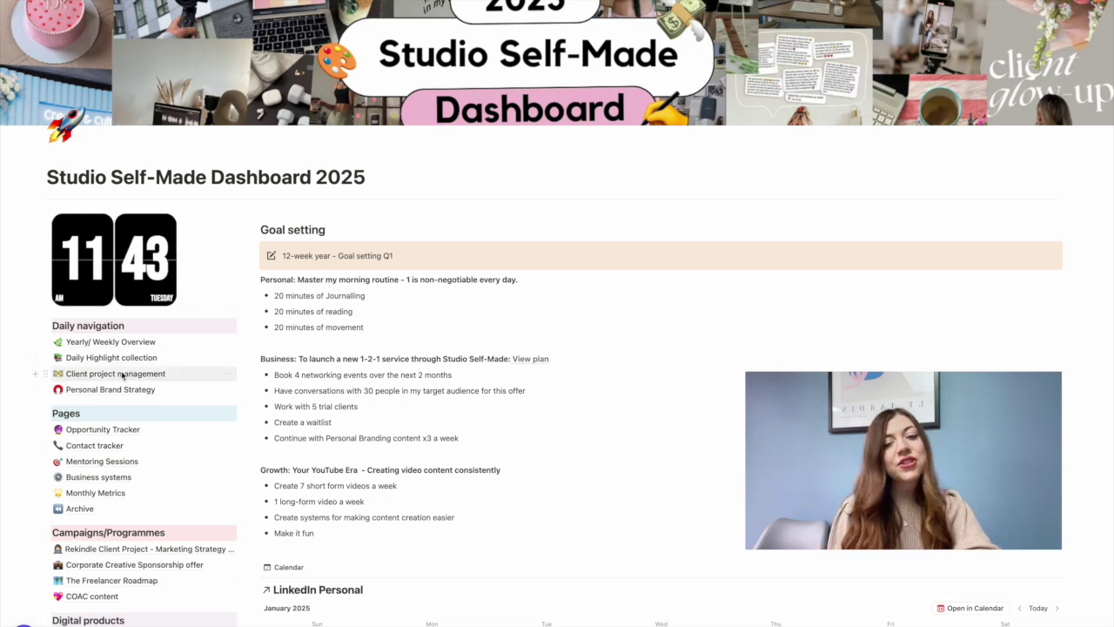
- Examine the LinkedIn Personal calendar and the Pages links on the 2025 dashboard, previewing the Archive page
{"action": "mouse_move", "coordinate": [110, 390]}
{"action": "scroll", "coordinate": [111, 390], "scroll_direction": "down", "scroll_amount": 5}
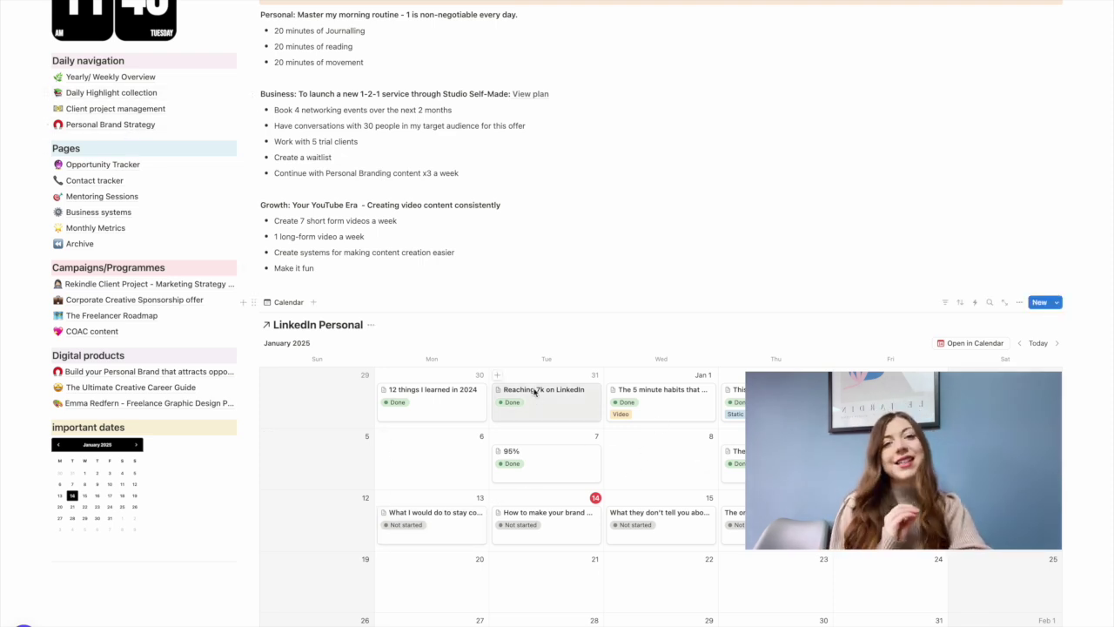
{"action": "scroll", "coordinate": [763, 241], "scroll_direction": "up", "scroll_amount": 2}
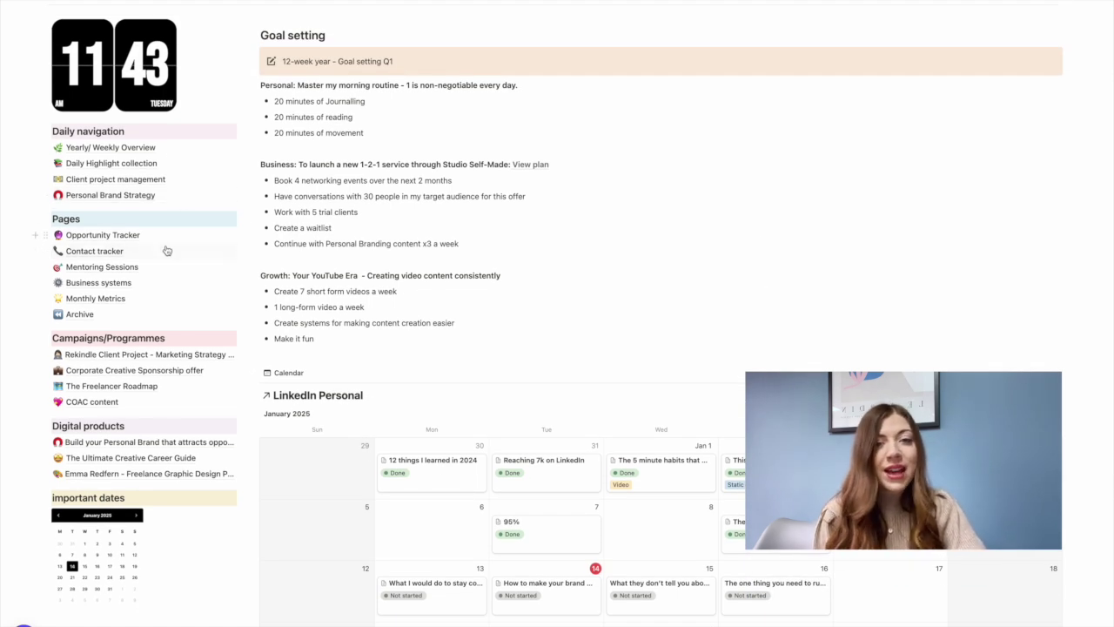
{"action": "scroll", "coordinate": [166, 250], "scroll_direction": "down", "scroll_amount": 1}
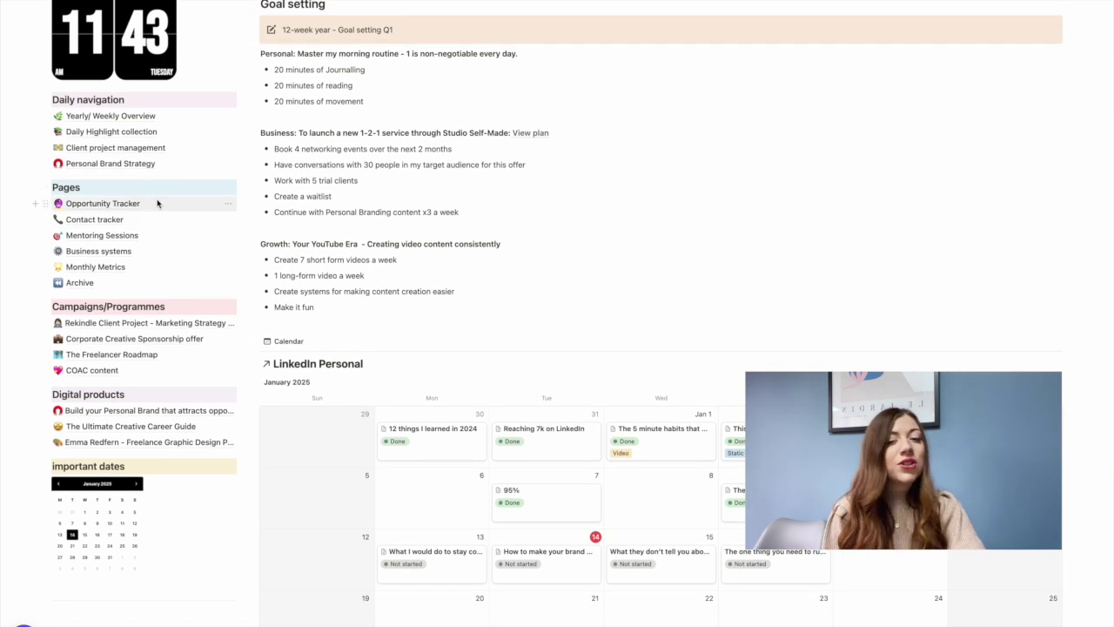
{"action": "mouse_move", "coordinate": [158, 203]}
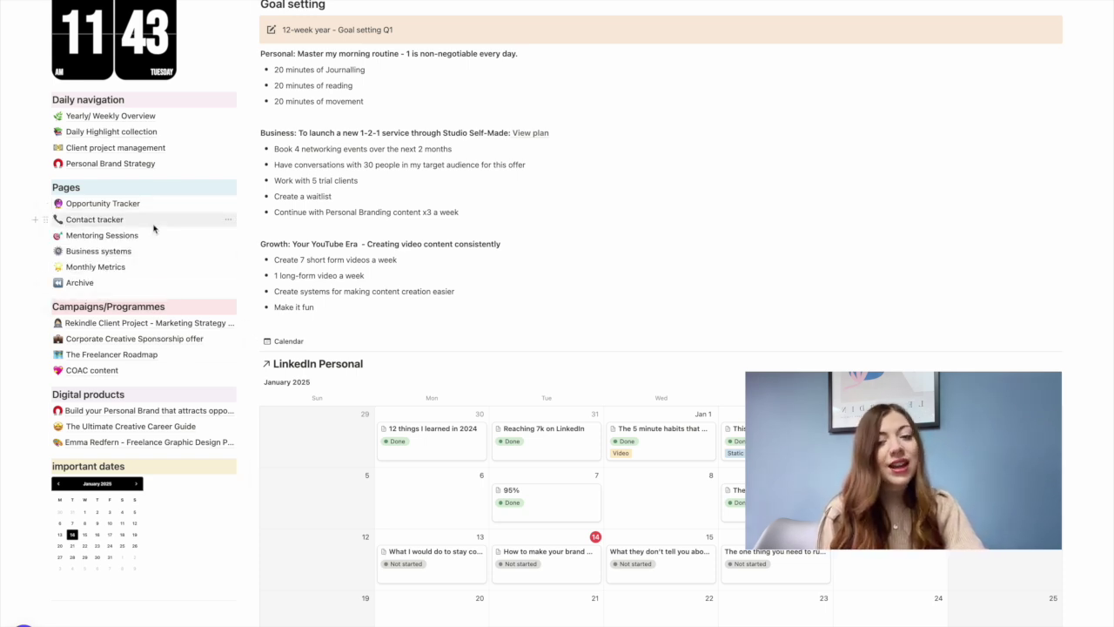
{"action": "mouse_move", "coordinate": [154, 228]}
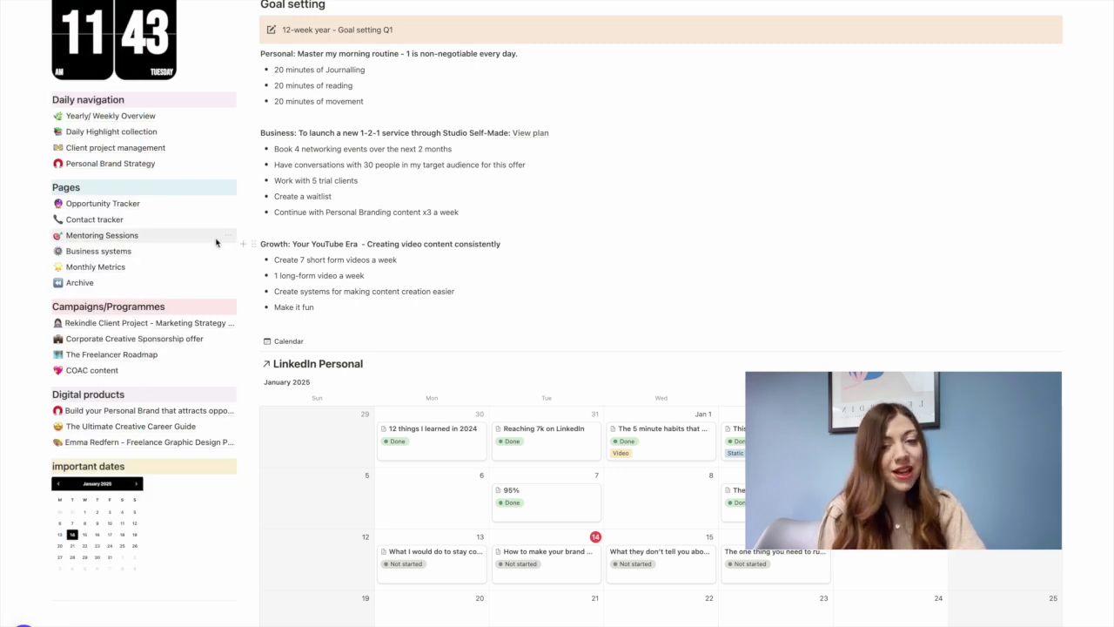
{"action": "mouse_move", "coordinate": [217, 241]}
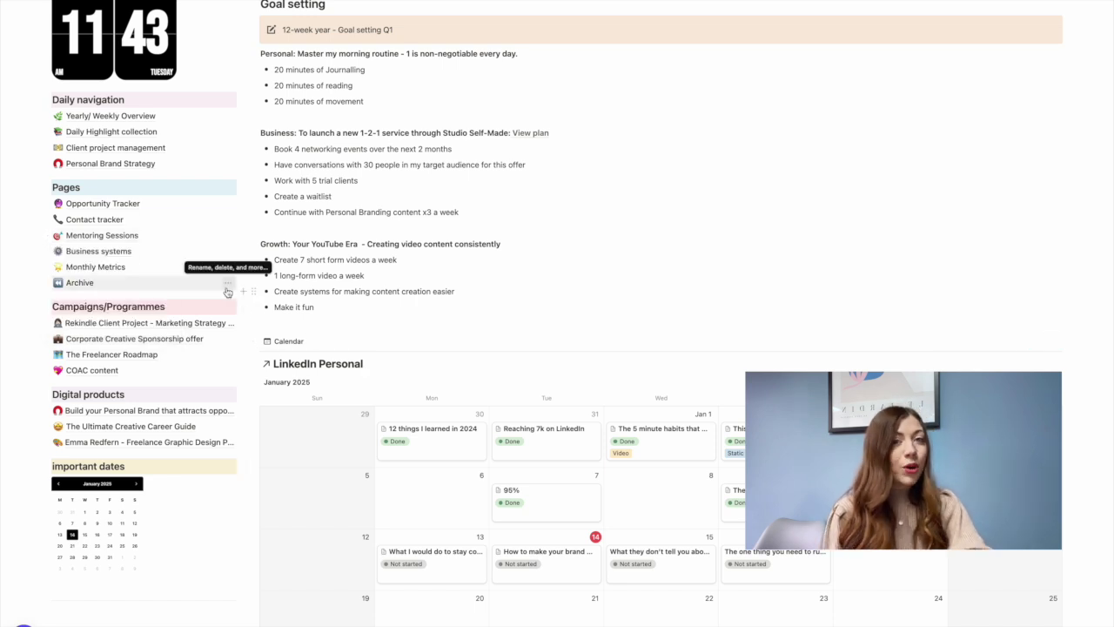
{"action": "mouse_move", "coordinate": [227, 291]}
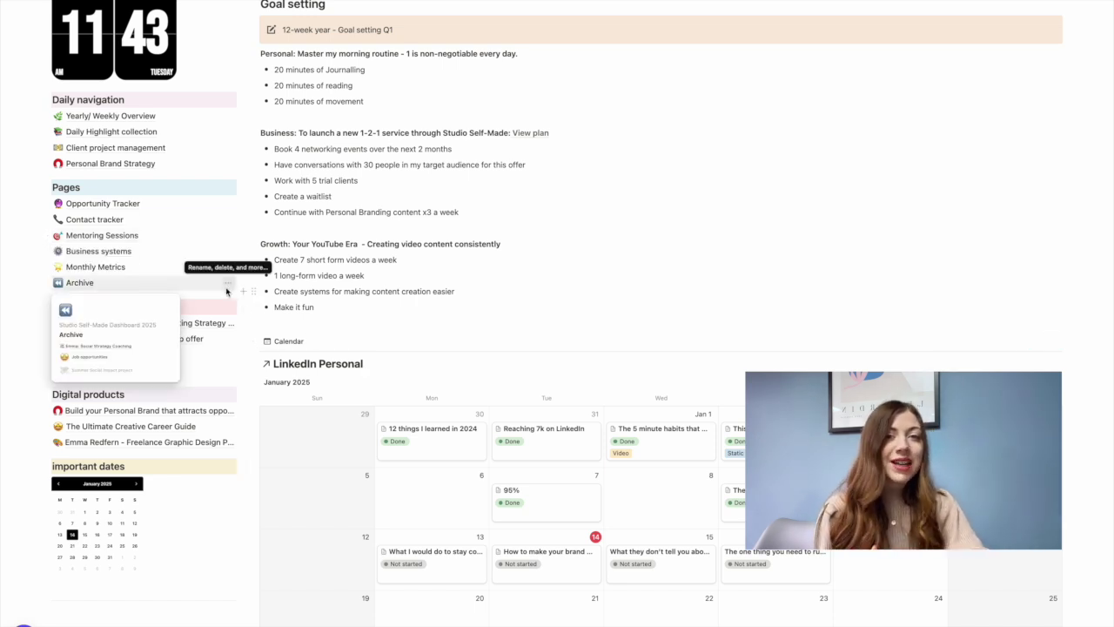
{"action": "mouse_move", "coordinate": [202, 275]}
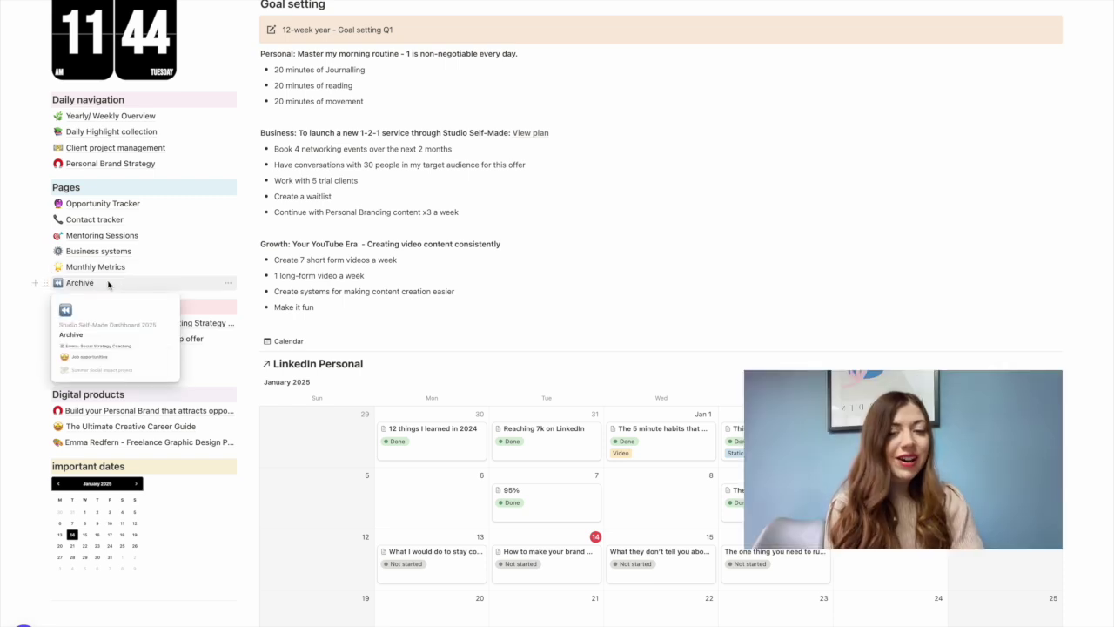
- Examine the Campaigns/Programmes links and the Q1 goal setting section on the 2025 dashboard
{"action": "mouse_move", "coordinate": [119, 282]}
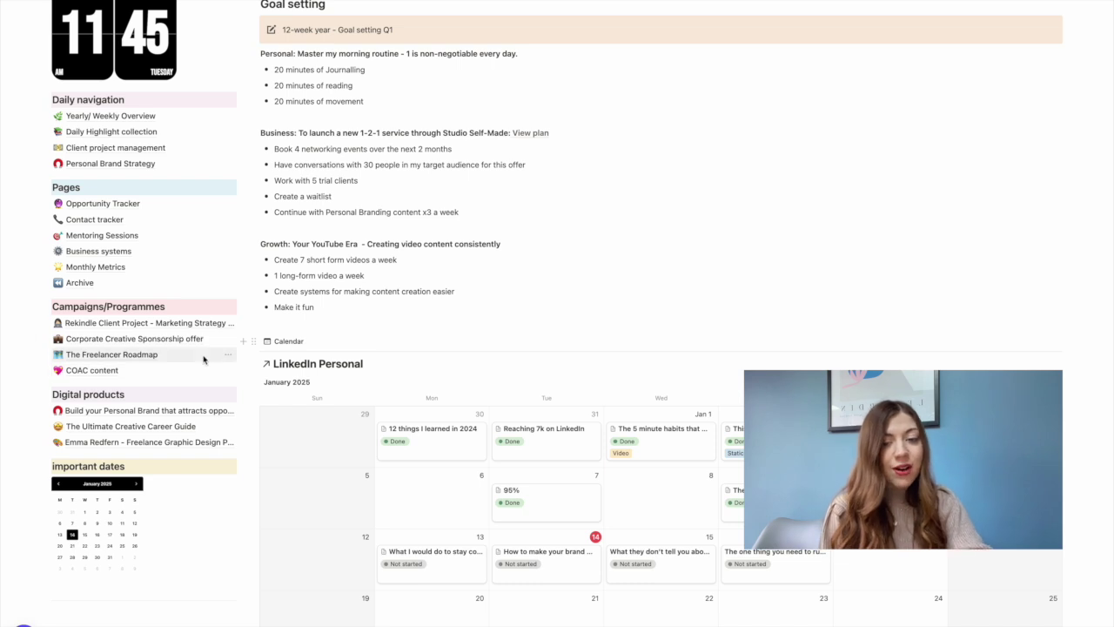
{"action": "mouse_move", "coordinate": [204, 359]}
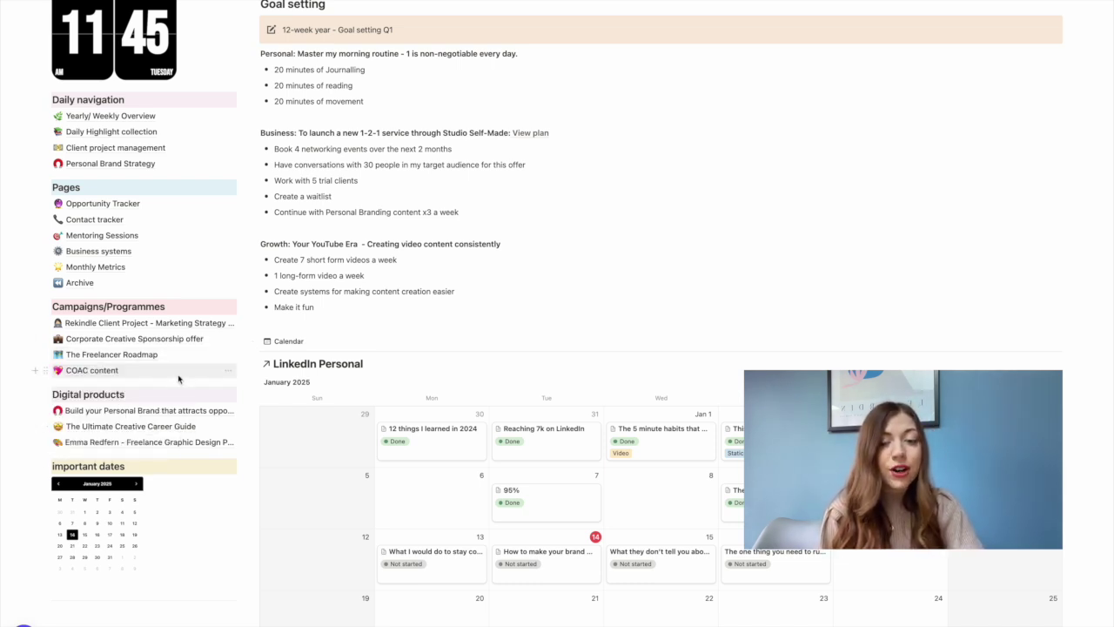
{"action": "mouse_move", "coordinate": [178, 377]}
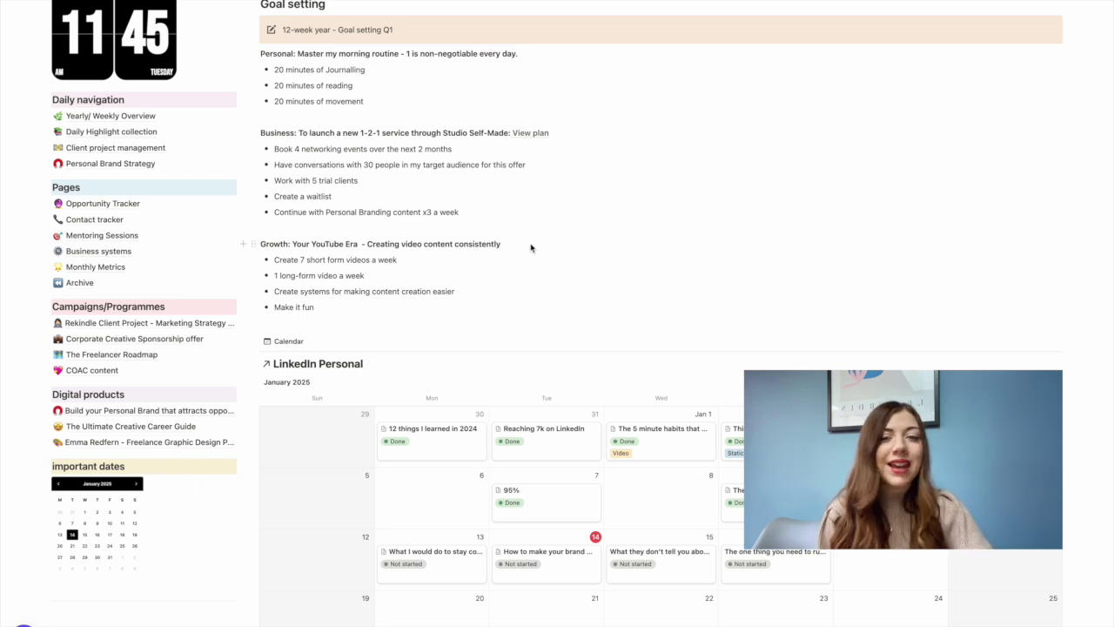
{"action": "scroll", "coordinate": [148, 169], "scroll_direction": "up", "scroll_amount": 1}
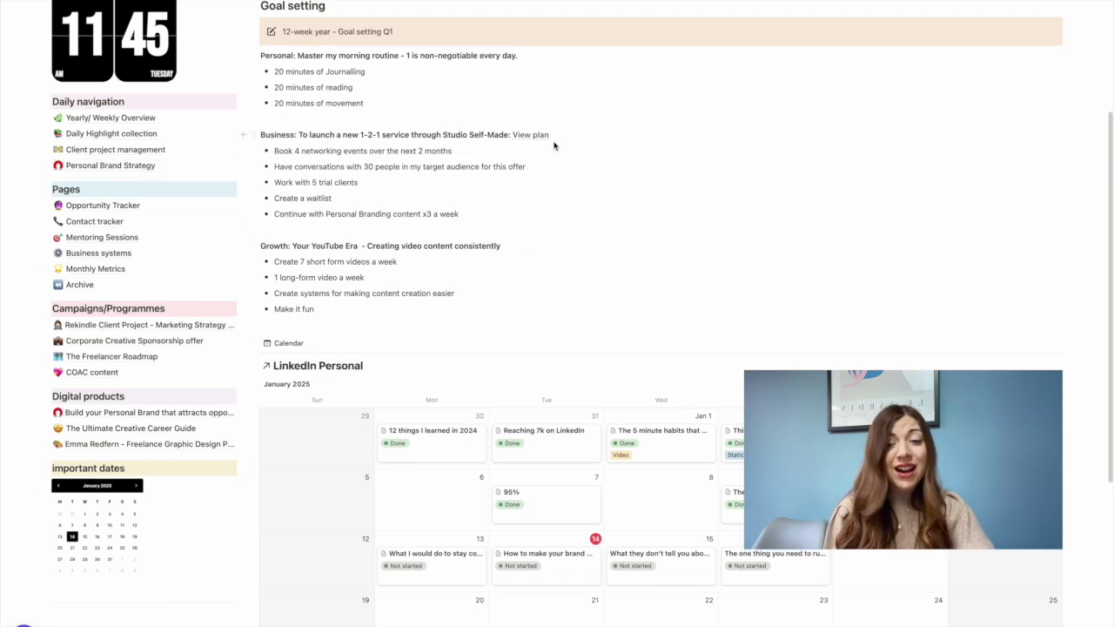
{"action": "scroll", "coordinate": [554, 145], "scroll_direction": "up", "scroll_amount": 3}
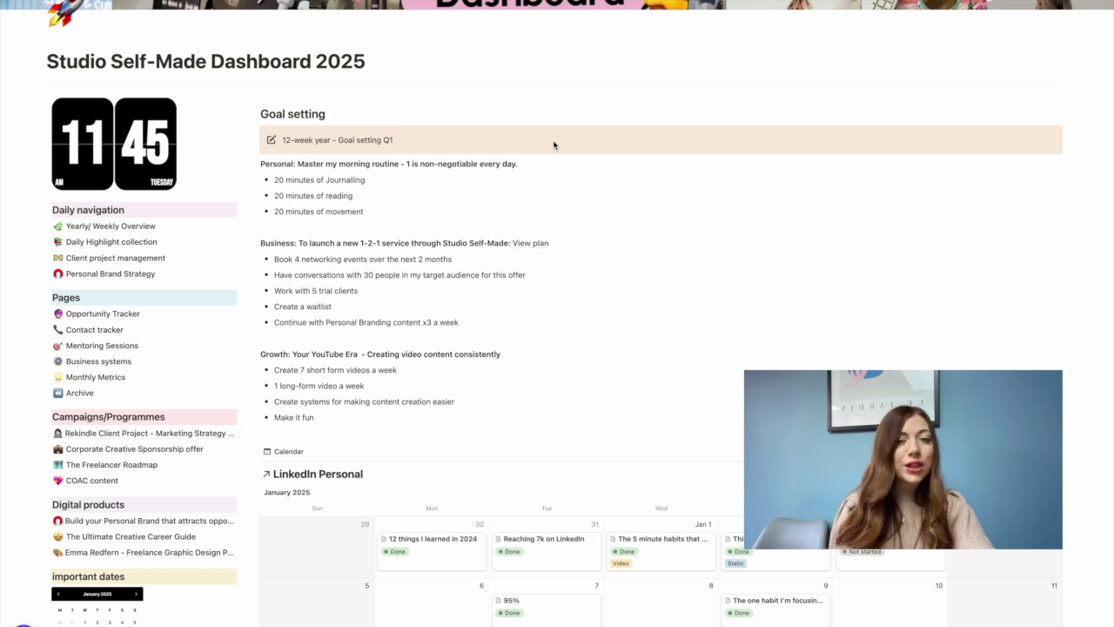
{"action": "scroll", "coordinate": [586, 262], "scroll_direction": "down", "scroll_amount": 3}
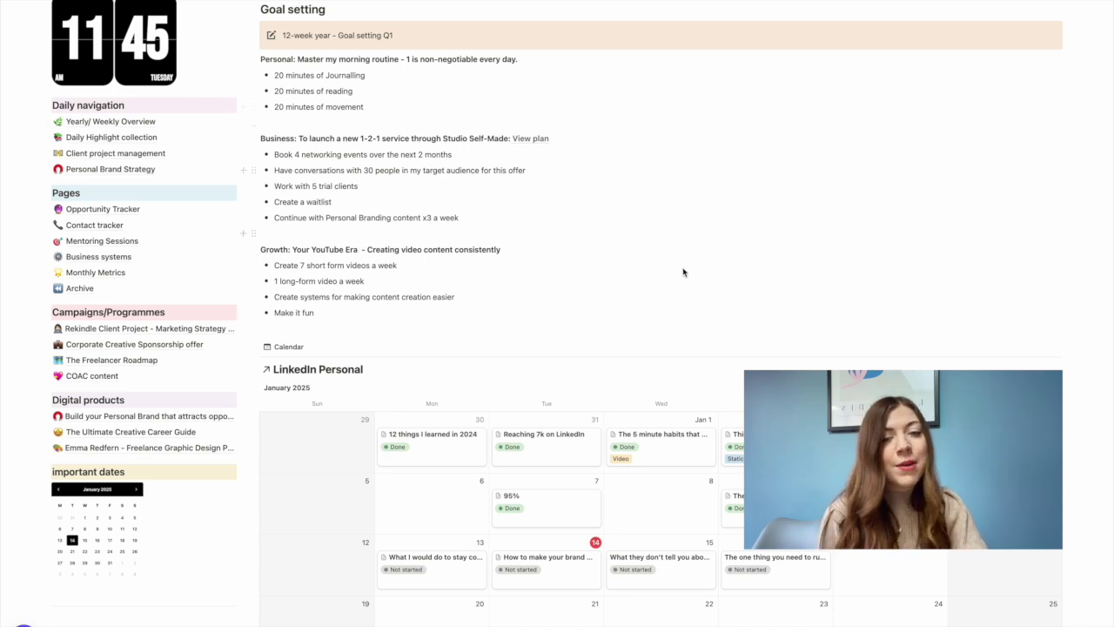
- Open the "Reaching 7k on LinkedIn" post from the LinkedIn Personal calendar and look through its content
{"action": "scroll", "coordinate": [688, 272], "scroll_direction": "down", "scroll_amount": 4}
{"action": "scroll", "coordinate": [659, 266], "scroll_direction": "down", "scroll_amount": 2}
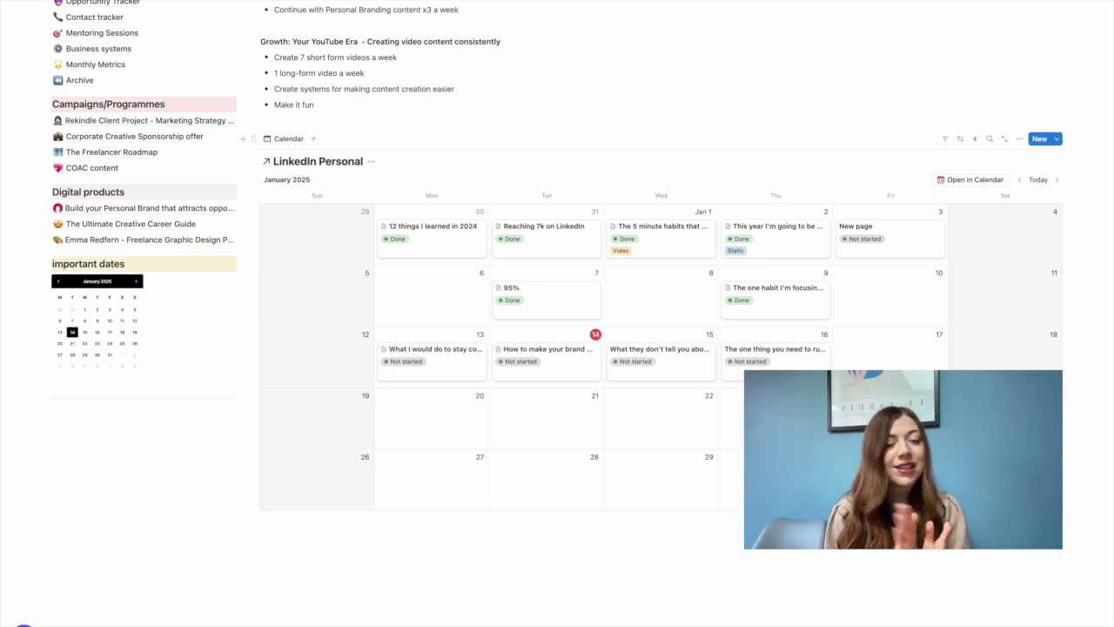
{"action": "left_click", "coordinate": [577, 251]}
{"action": "scroll", "coordinate": [426, 409], "scroll_direction": "down", "scroll_amount": 1}
{"action": "scroll", "coordinate": [427, 412], "scroll_direction": "up", "scroll_amount": 1}
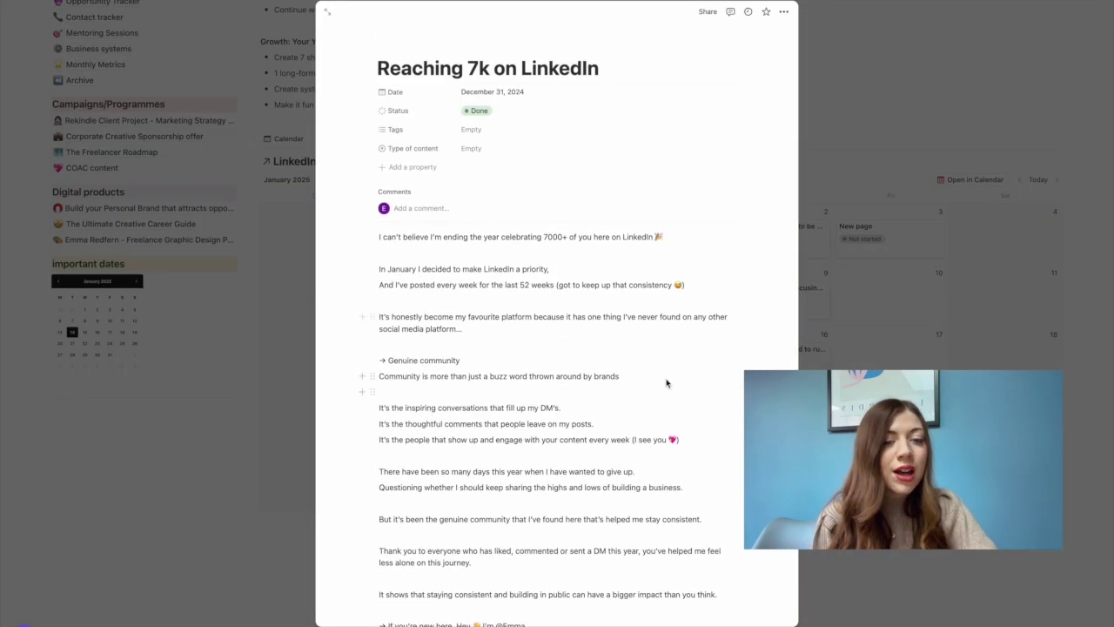
- View the Status options of the "Reaching 7k on LinkedIn" post without changing them, and return to the calendar
{"action": "left_click", "coordinate": [502, 111]}
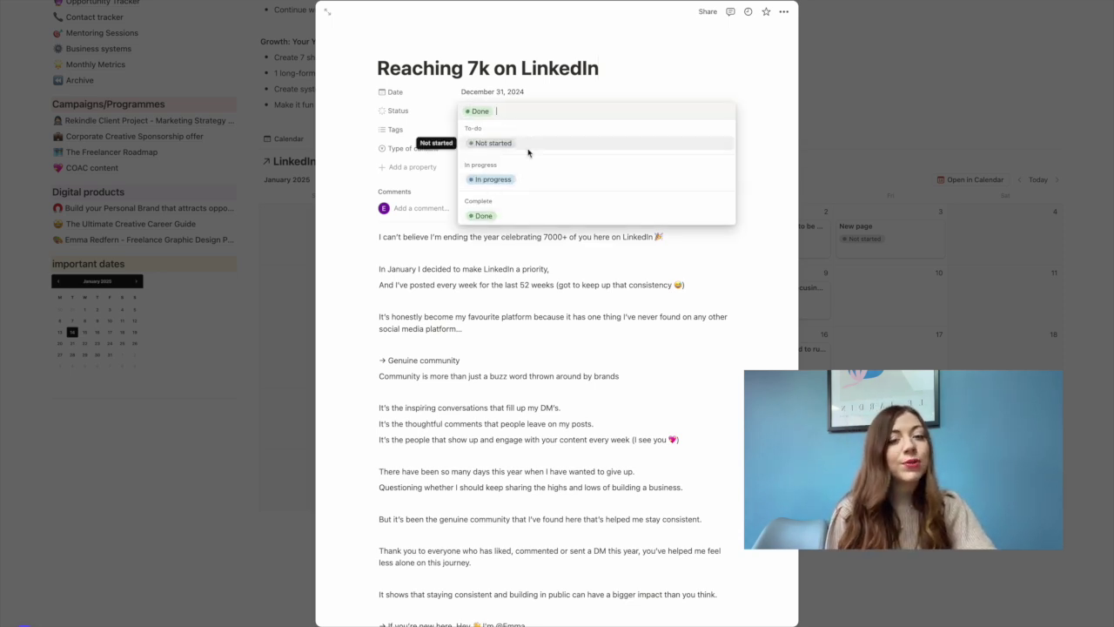
{"action": "left_click", "coordinate": [842, 78]}
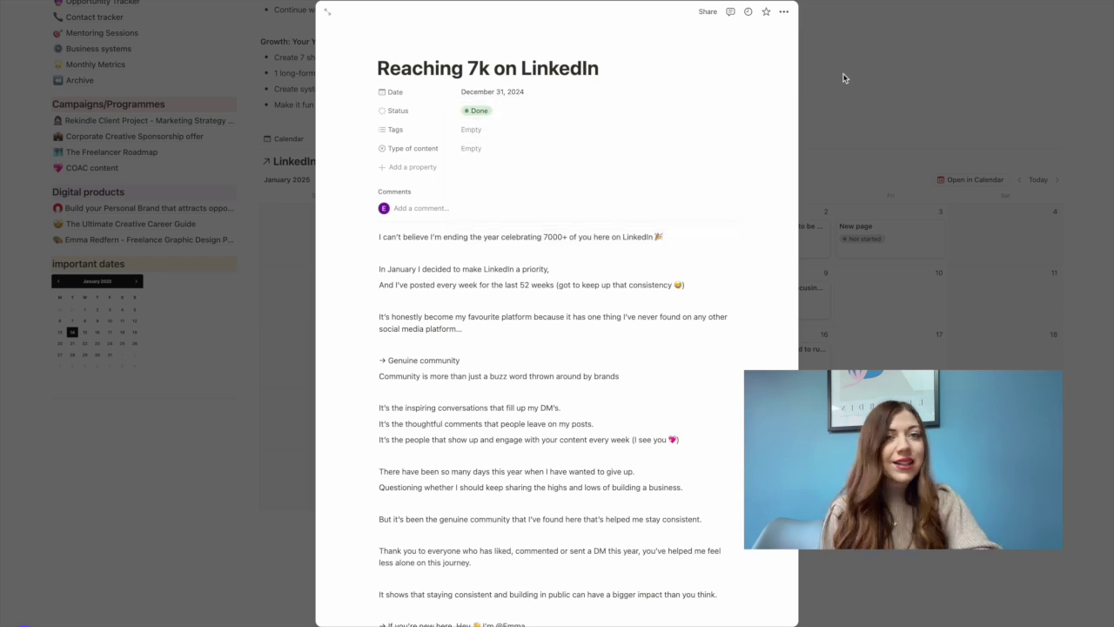
{"action": "left_click", "coordinate": [823, 22]}
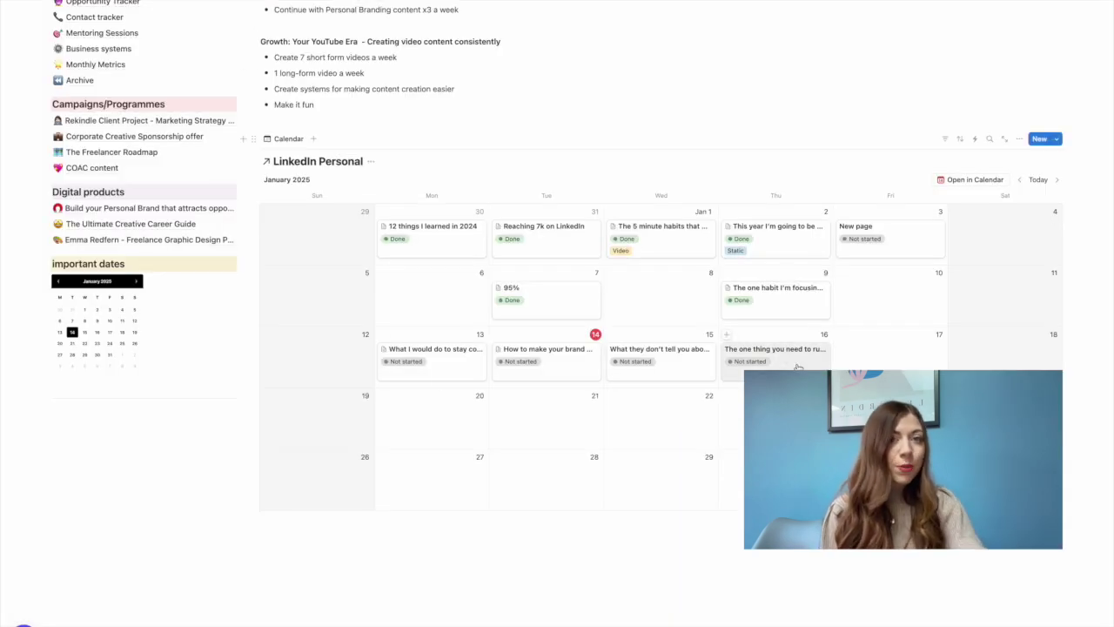